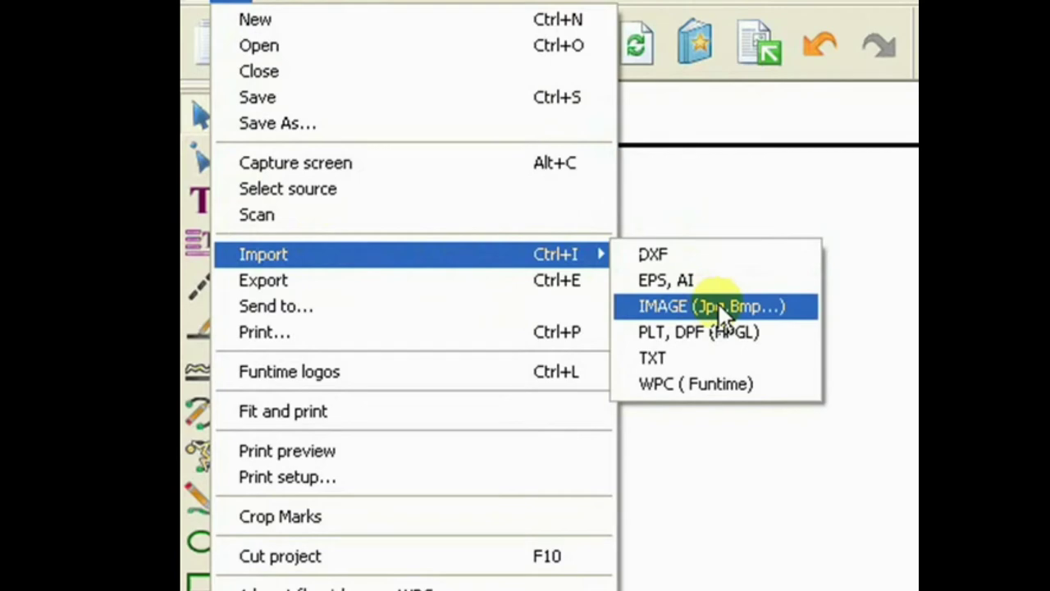
# Import the image penguin.jpg from the Desktop folder and enlarge it on the page
pyautogui.click(718, 305)
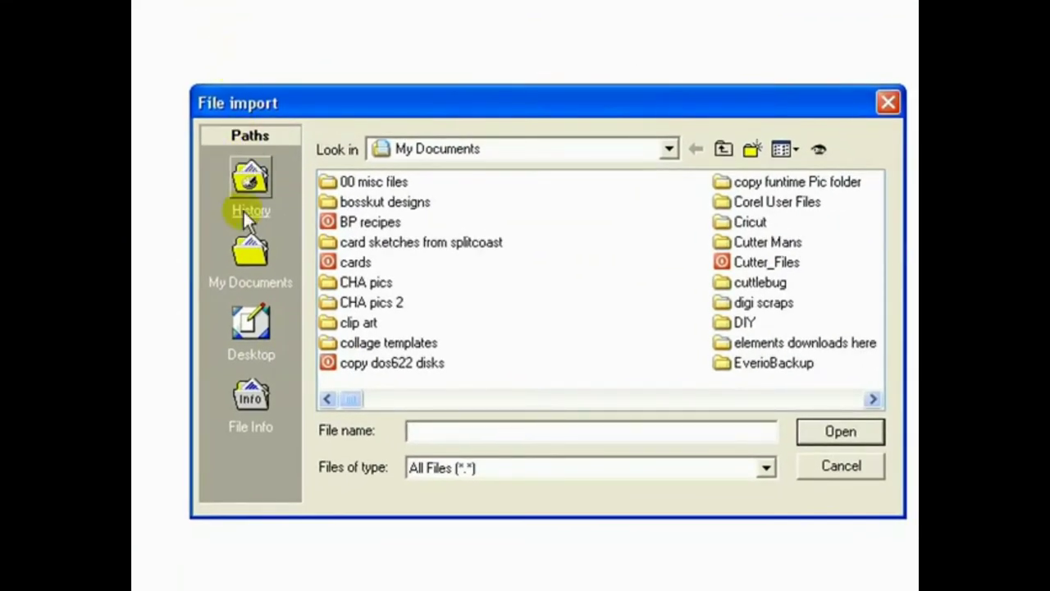
pyautogui.click(245, 321)
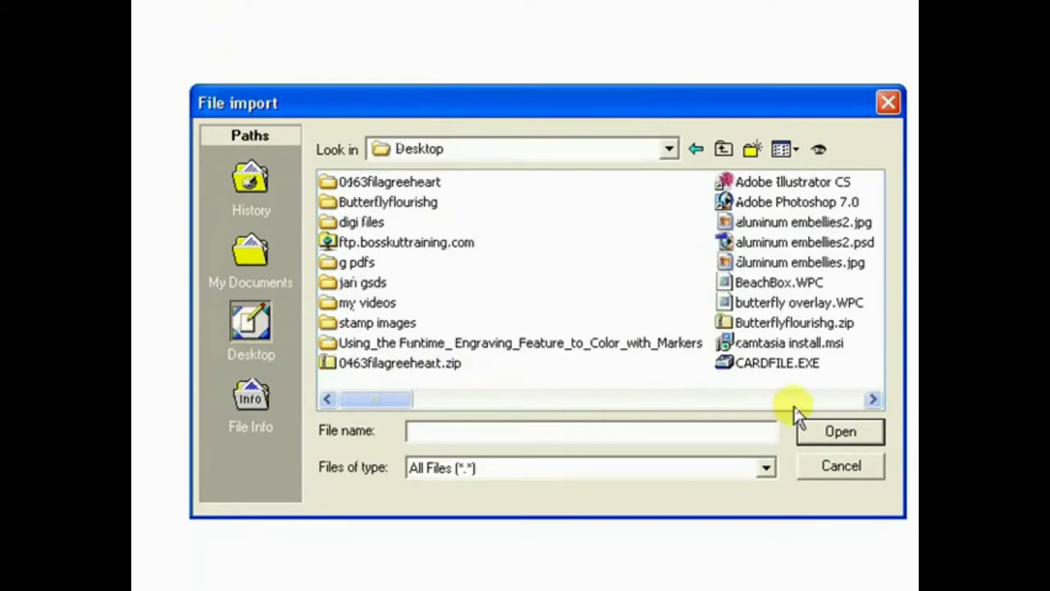
pyautogui.click(871, 398)
pyautogui.click(871, 398)
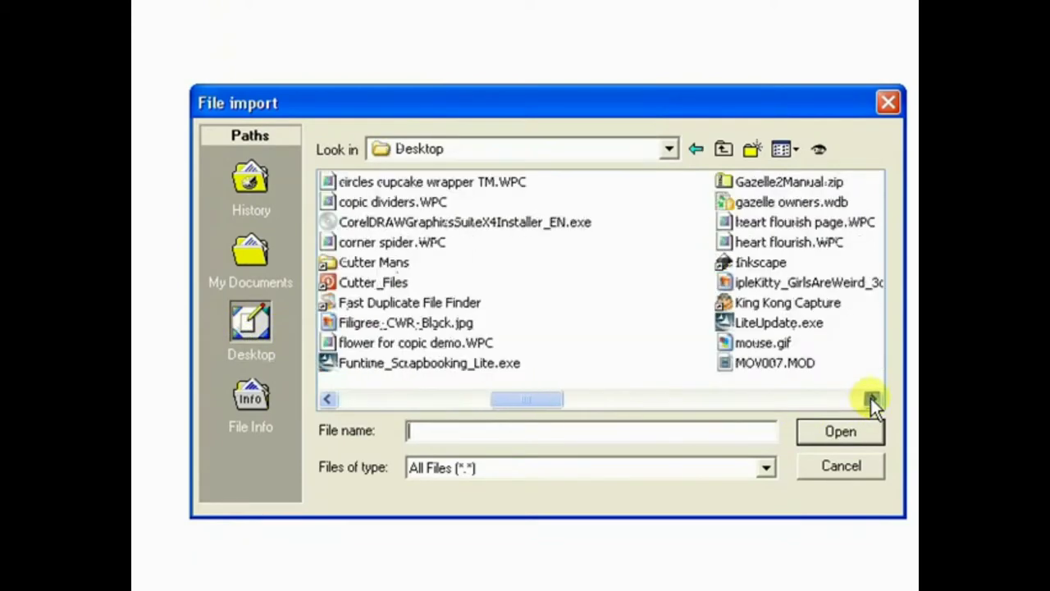
pyautogui.click(870, 398)
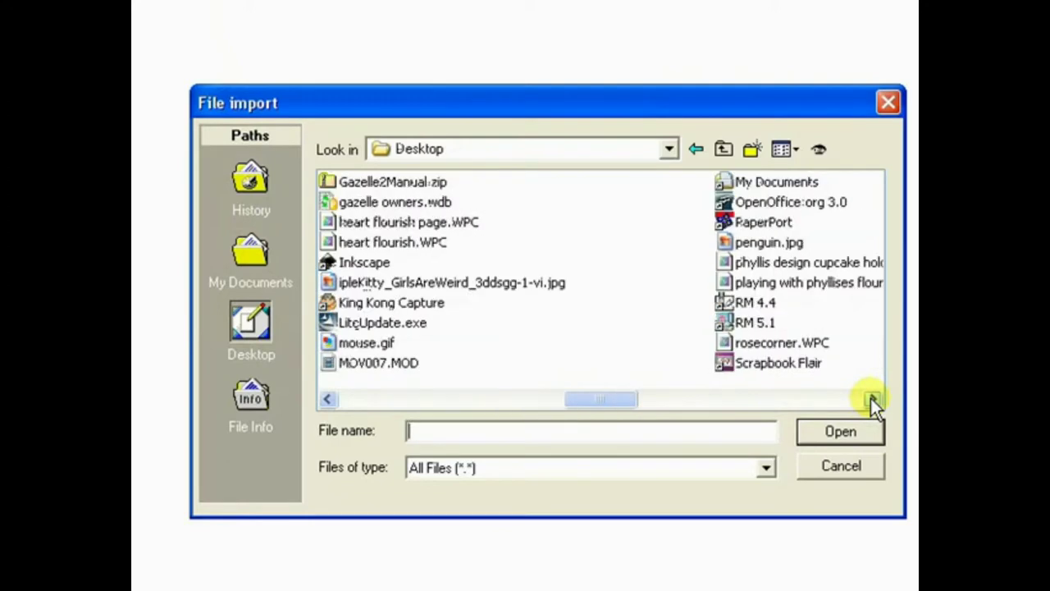
pyautogui.click(769, 243)
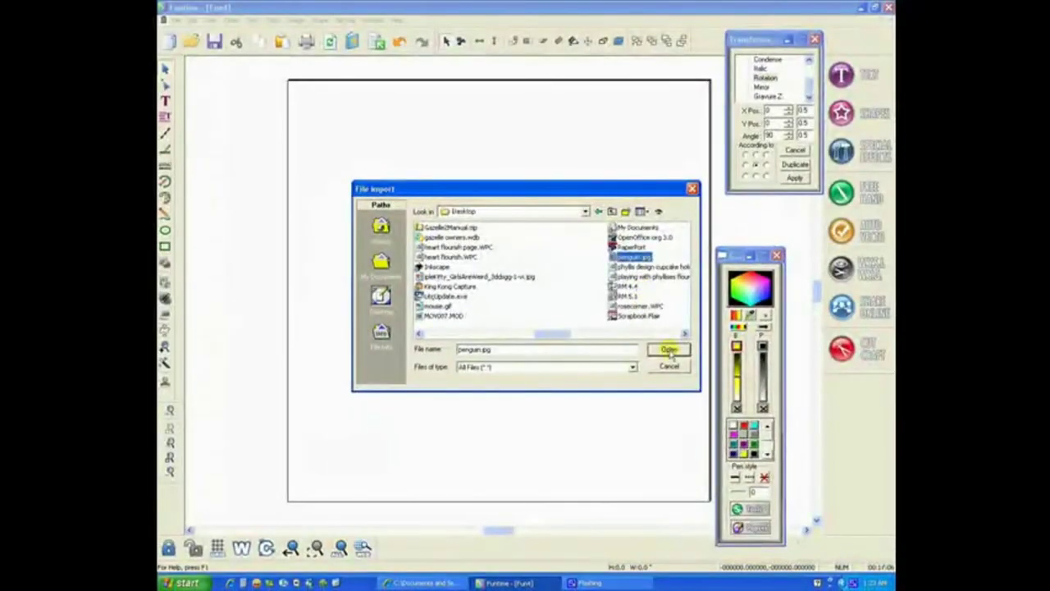
pyautogui.click(669, 350)
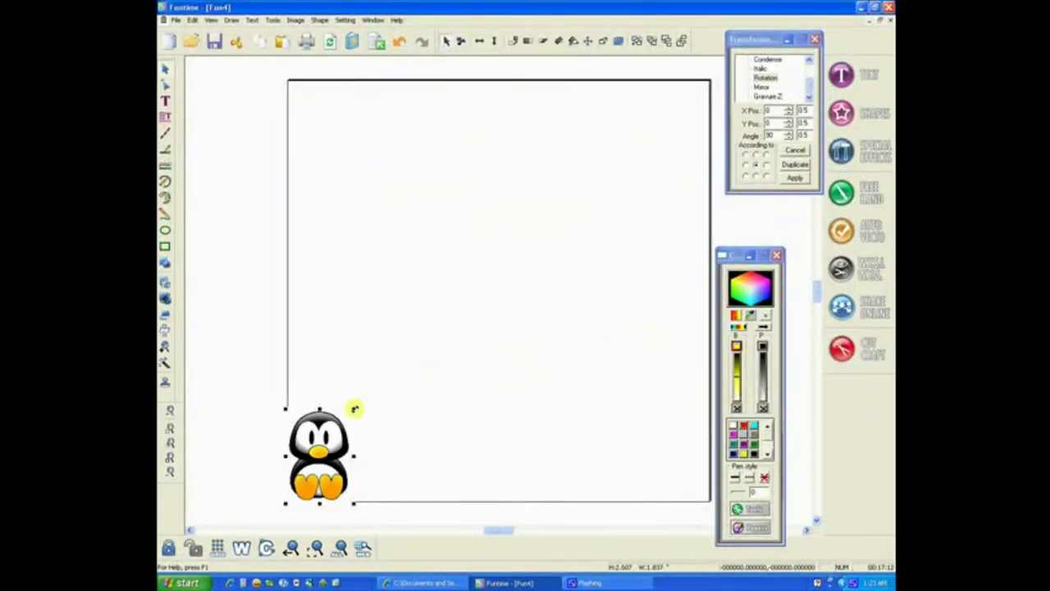
pyautogui.moveTo(355, 407); pyautogui.dragTo(466, 325)
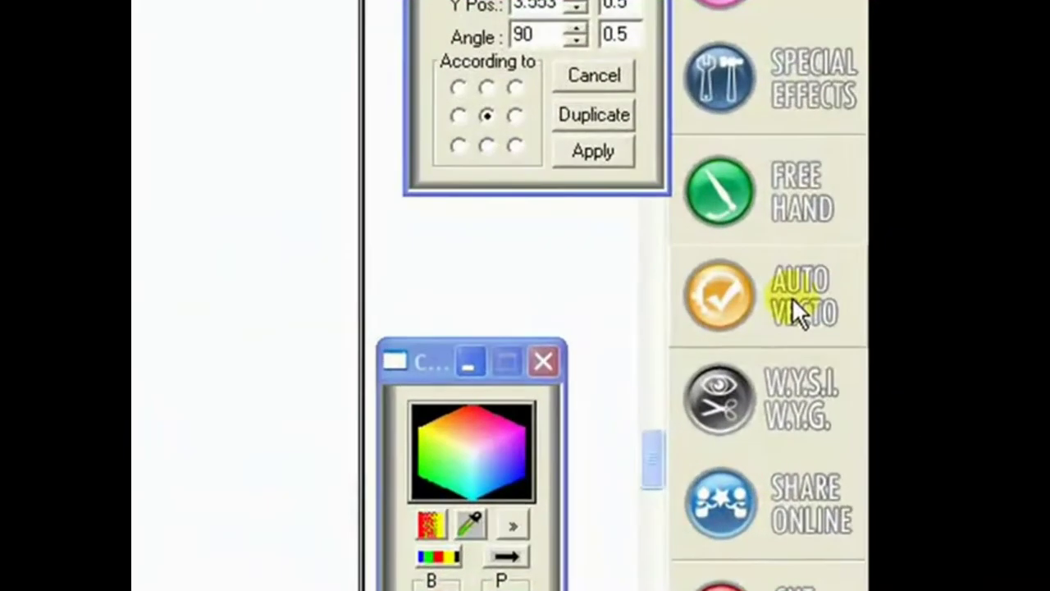
# Vectorize the penguin image with Bezier conversion, posterized at 2 levels per color plane
pyautogui.click(791, 297)
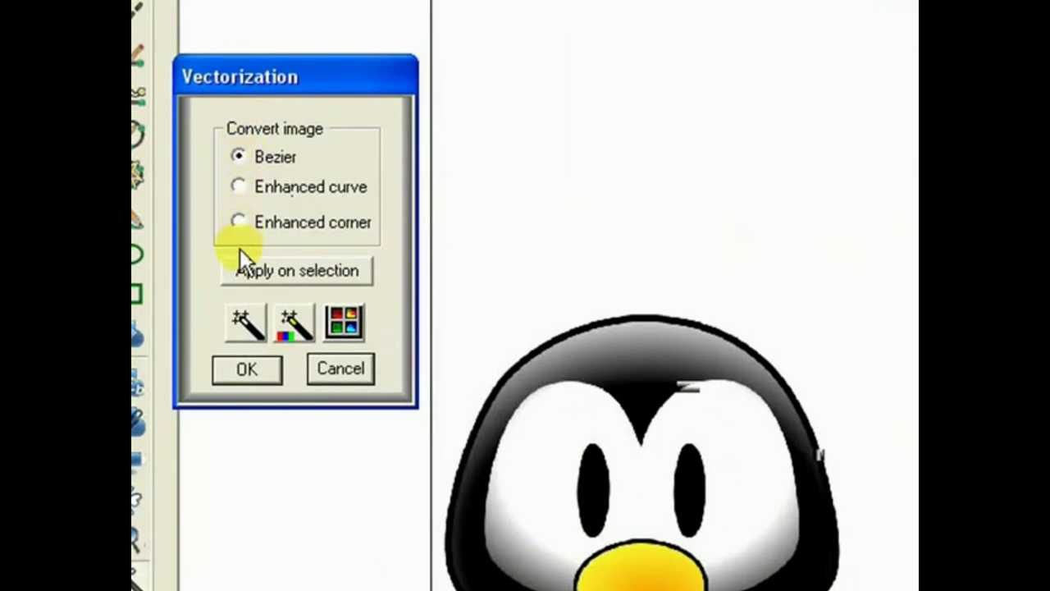
pyautogui.click(245, 324)
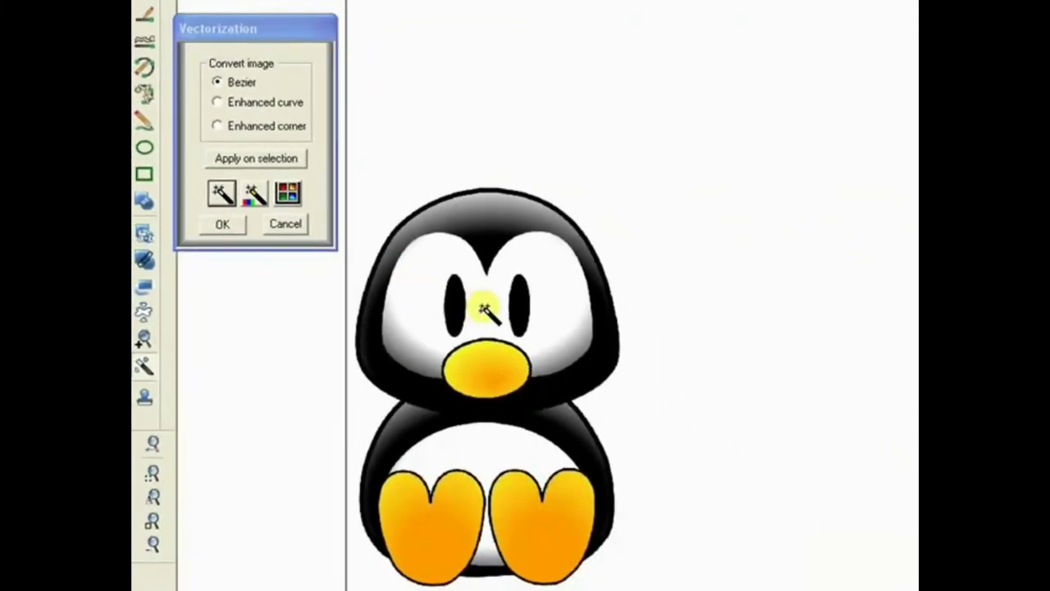
pyautogui.click(485, 310)
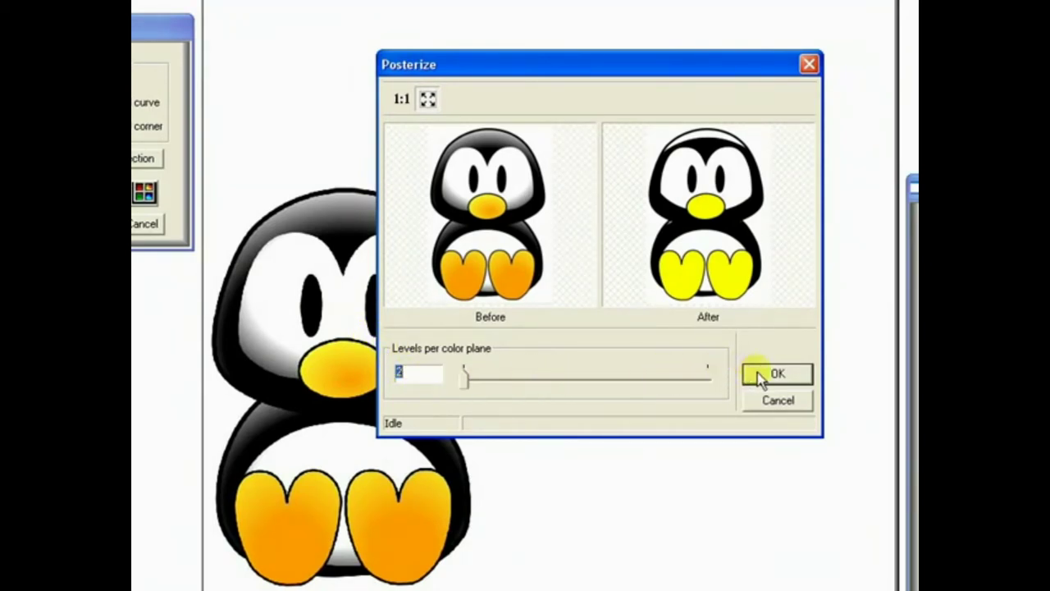
pyautogui.click(761, 376)
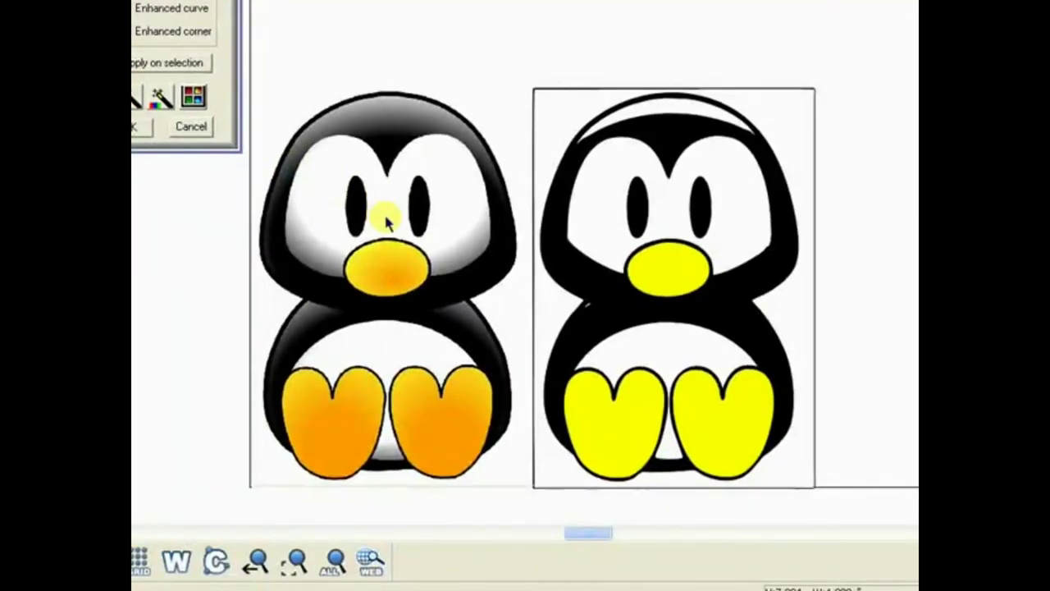
# Delete the original penguin bitmap, keeping only the vectorized copy
pyautogui.click(387, 222)
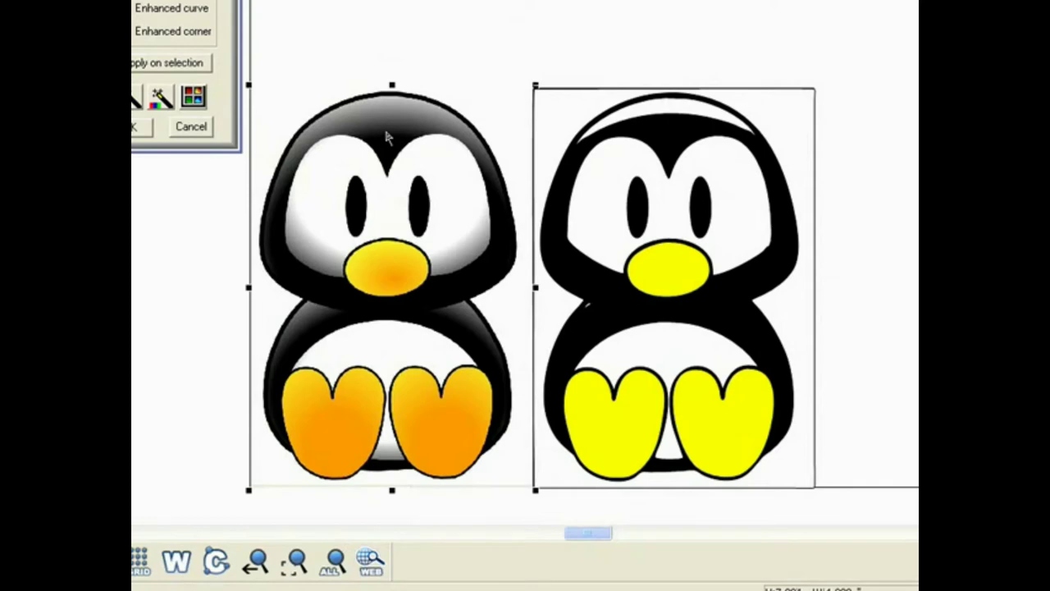
pyautogui.press('Delete')
pyautogui.click(387, 136)
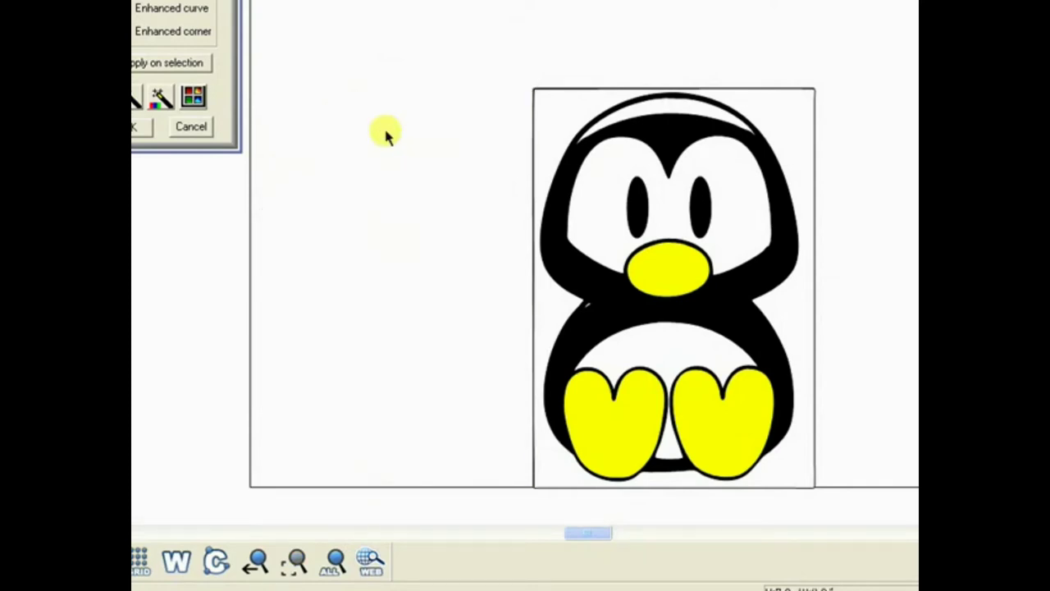
# Cut both overlapping rectangular background frames from around the vectorized penguin
pyautogui.click(549, 95)
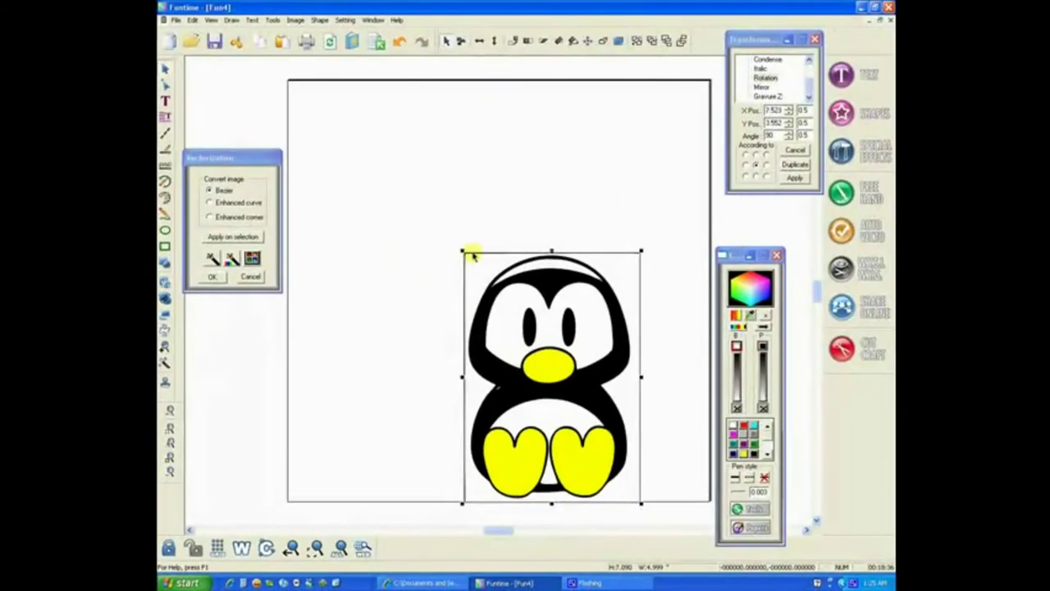
pyautogui.rightClick(474, 257)
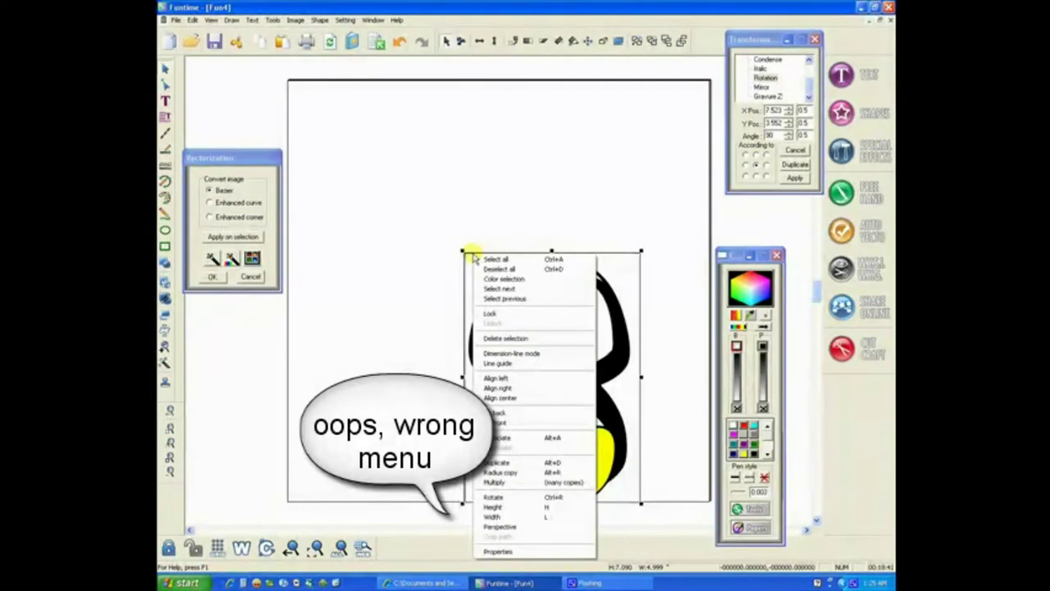
pyautogui.click(453, 252)
pyautogui.click(466, 257)
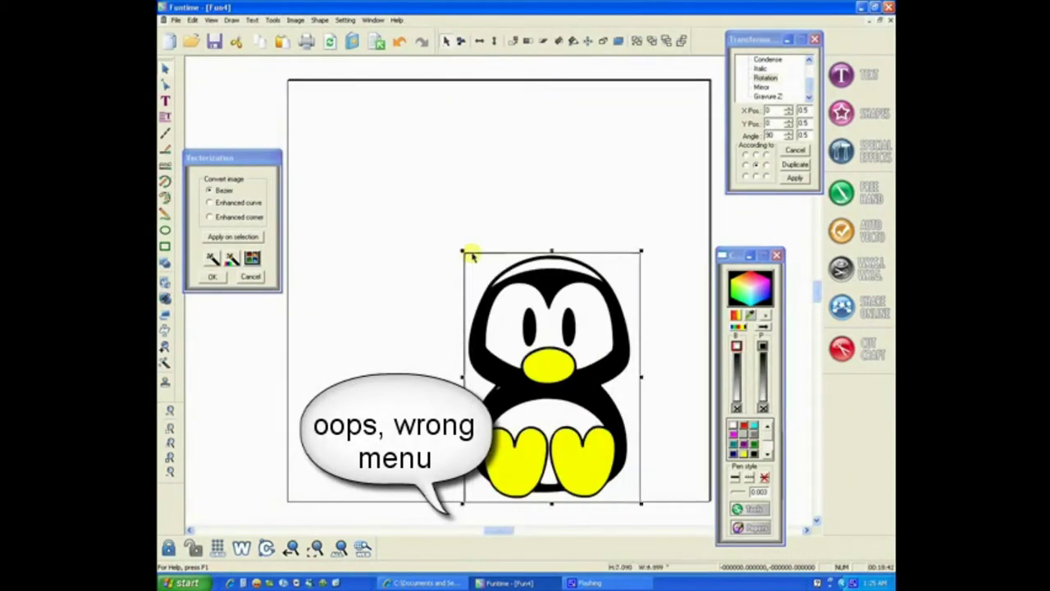
pyautogui.click(192, 19)
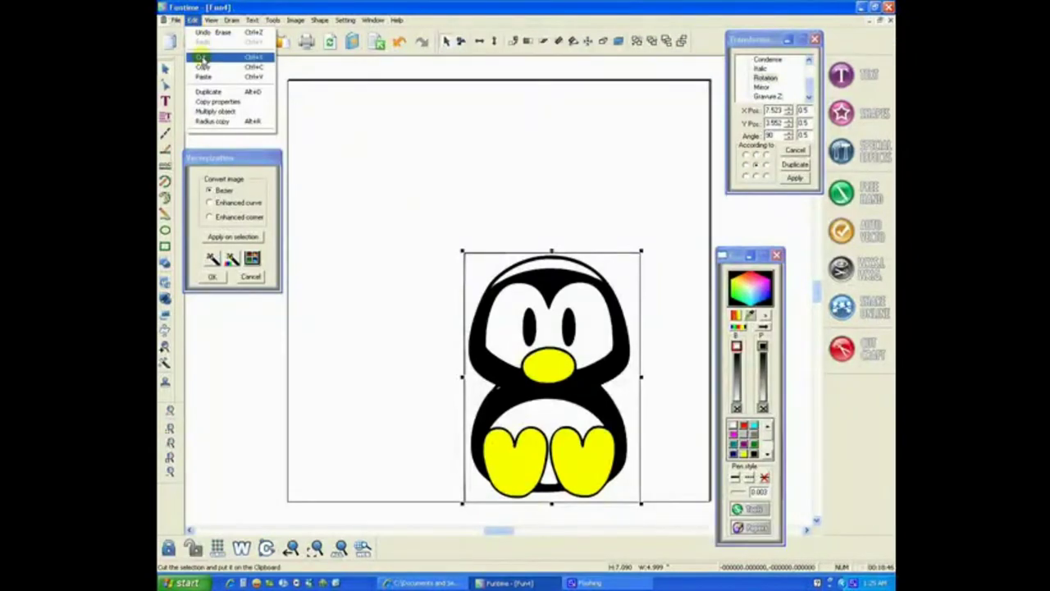
pyautogui.click(200, 57)
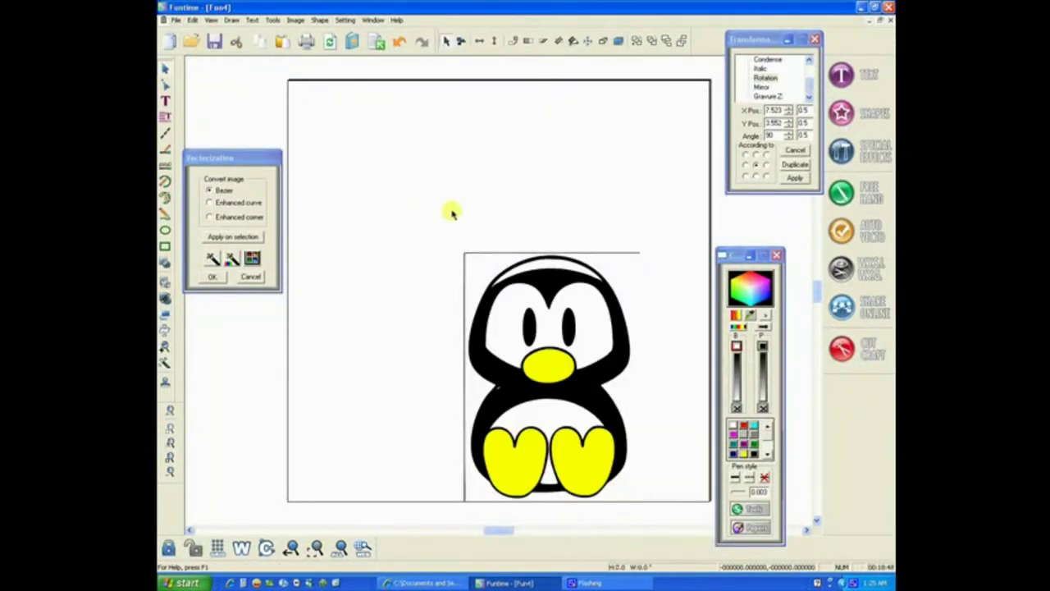
pyautogui.click(466, 255)
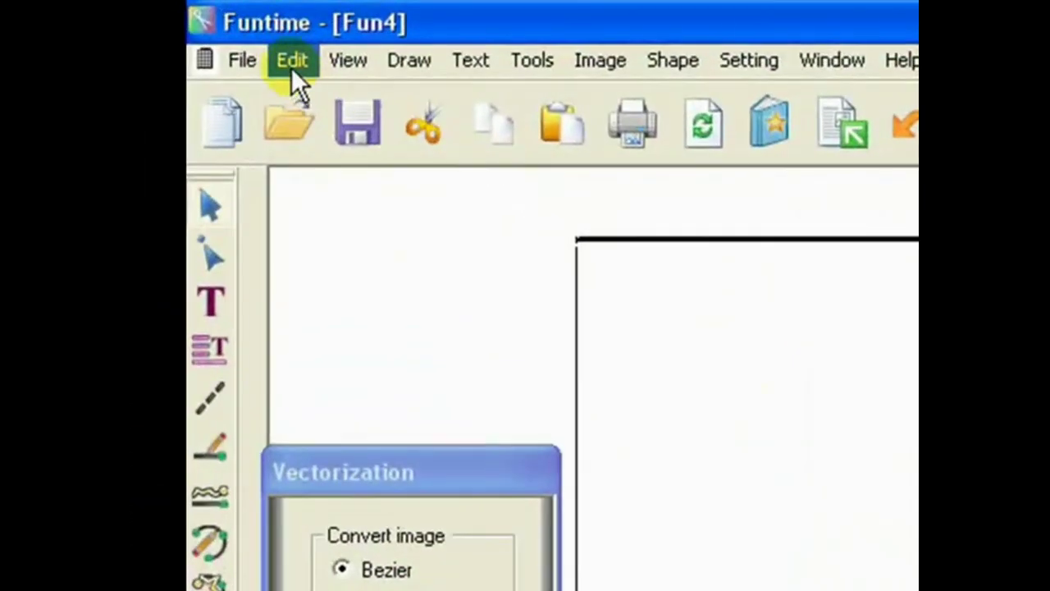
pyautogui.click(291, 63)
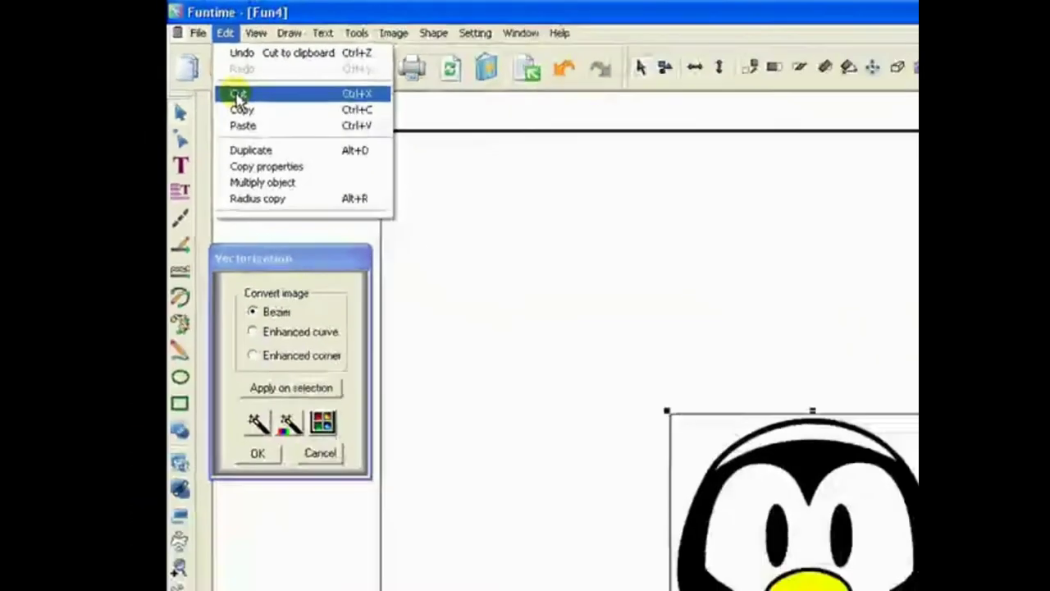
pyautogui.click(312, 172)
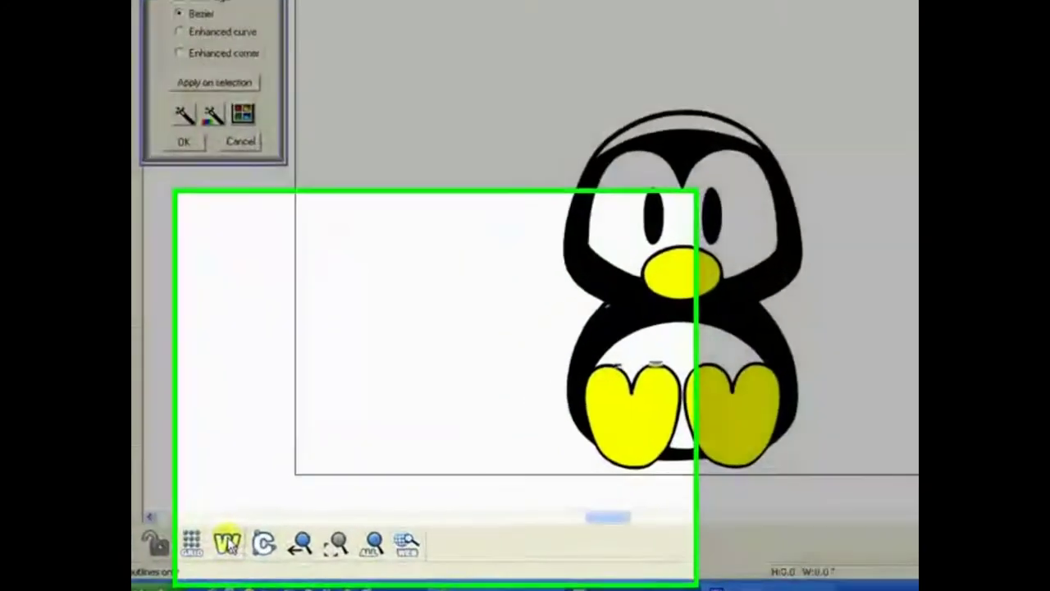
# Cut the tiny stray shapes at both sides of the penguin's neck, using the outline-only view to find them
pyautogui.click(228, 543)
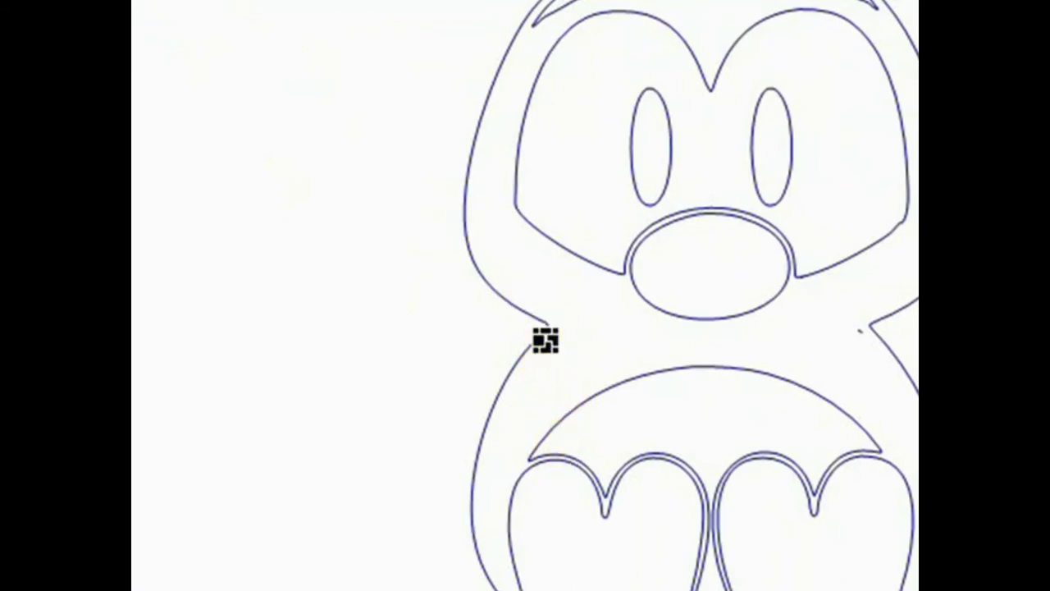
pyautogui.click(279, 61)
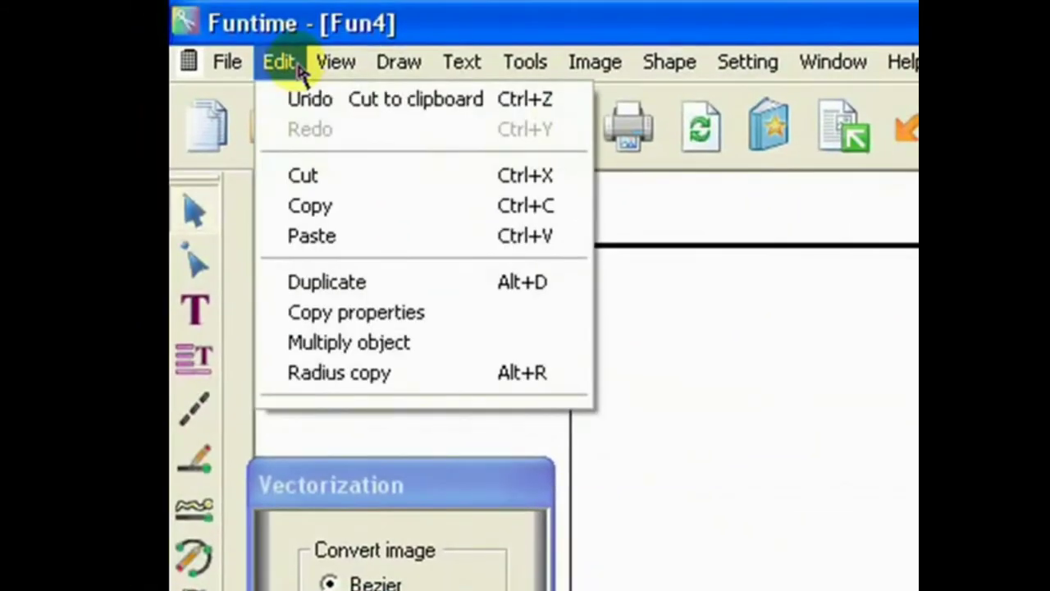
pyautogui.click(312, 176)
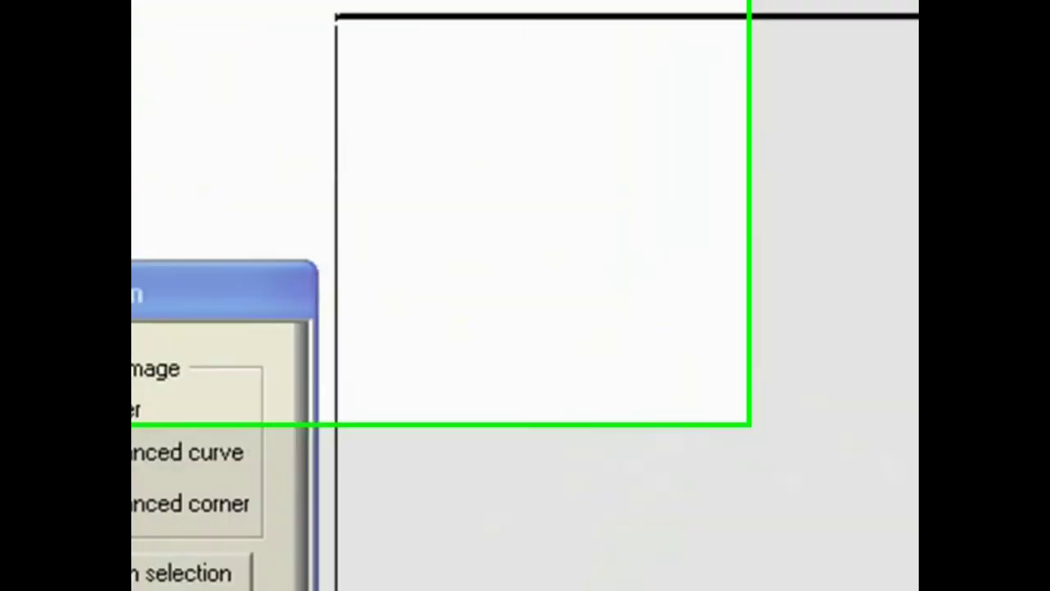
pyautogui.click(276, 61)
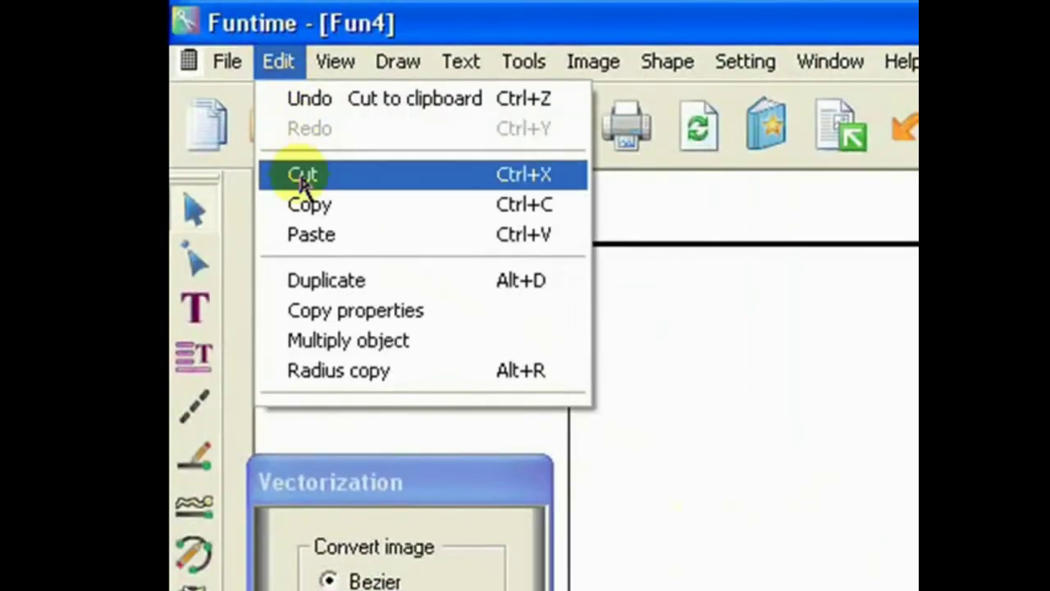
pyautogui.click(301, 176)
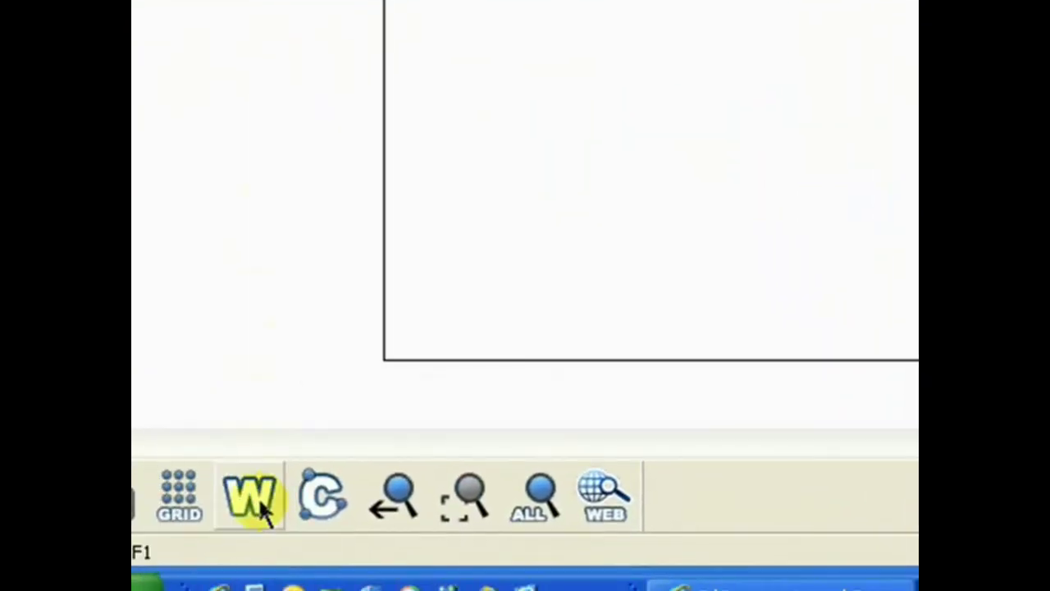
pyautogui.click(258, 502)
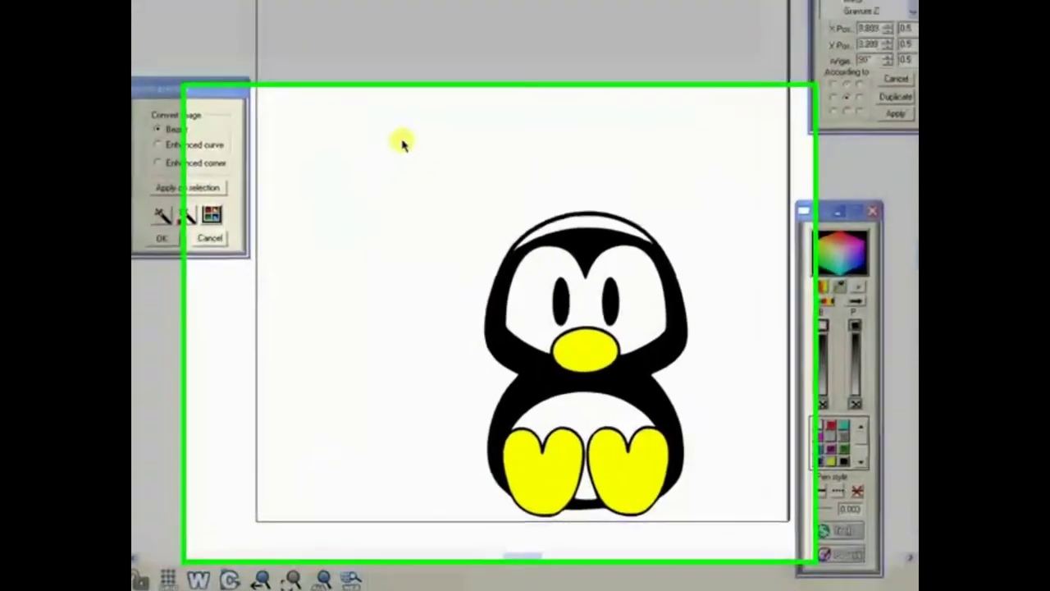
# Remove the brush fill from all of the penguin's shapes, leaving only their outlines
pyautogui.moveTo(437, 119); pyautogui.dragTo(840, 579)
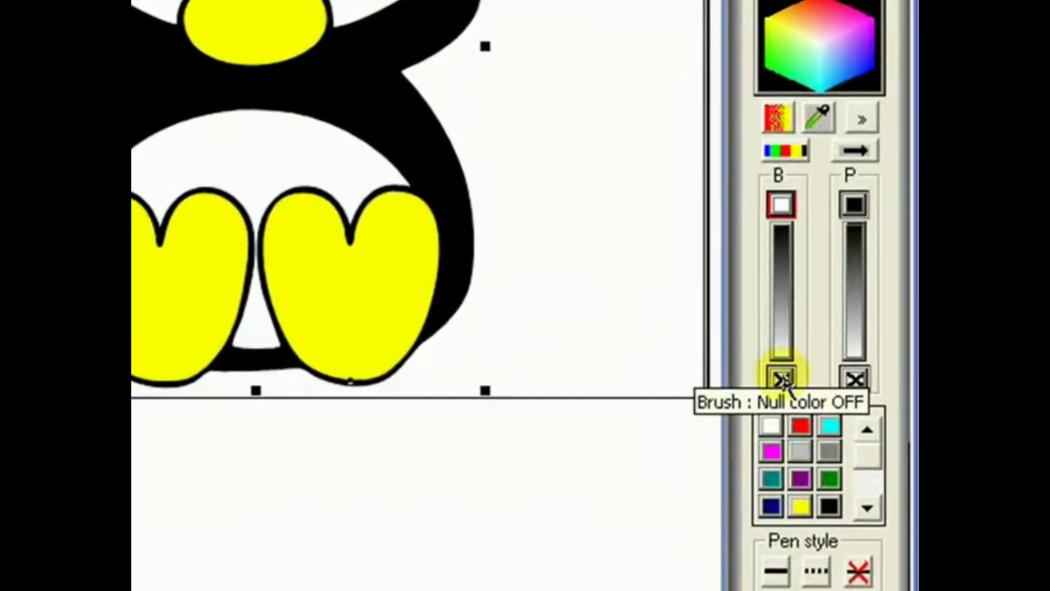
pyautogui.click(782, 378)
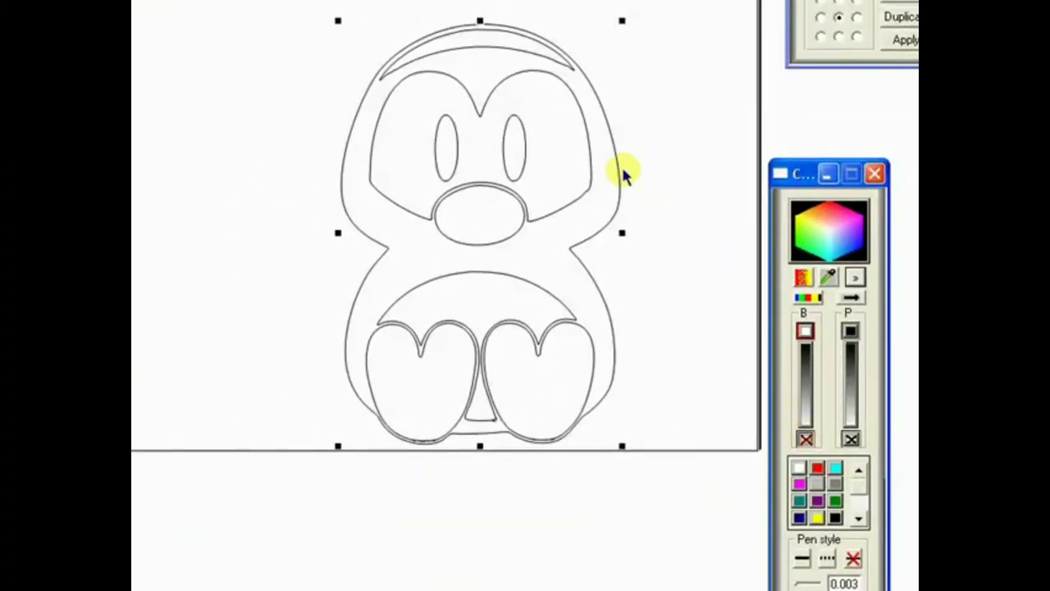
pyautogui.click(707, 157)
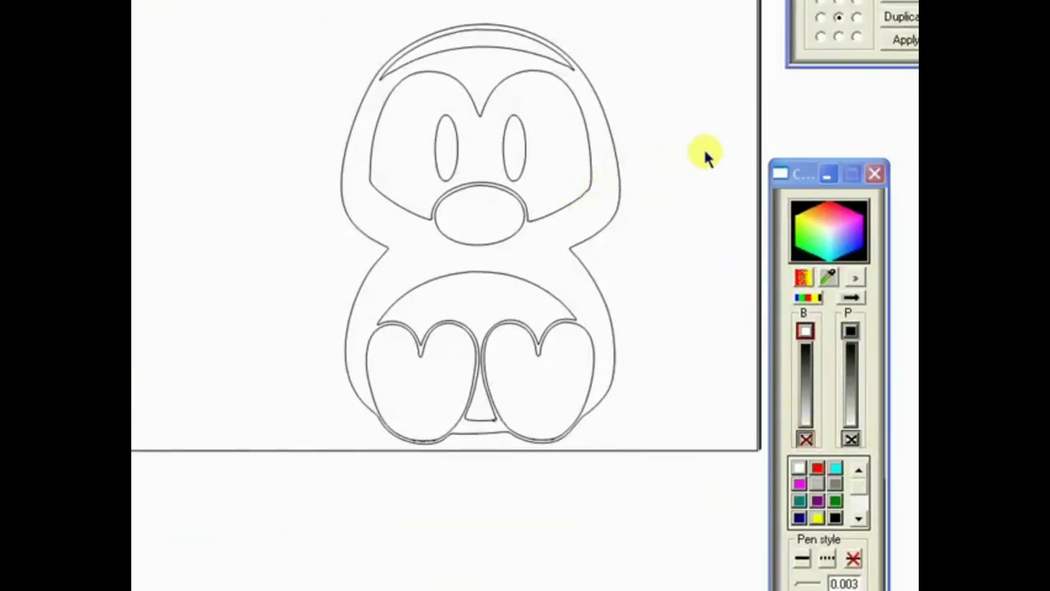
# Set the pen color of the face outline to dark blue and of the beak outline to yellow
pyautogui.click(569, 202)
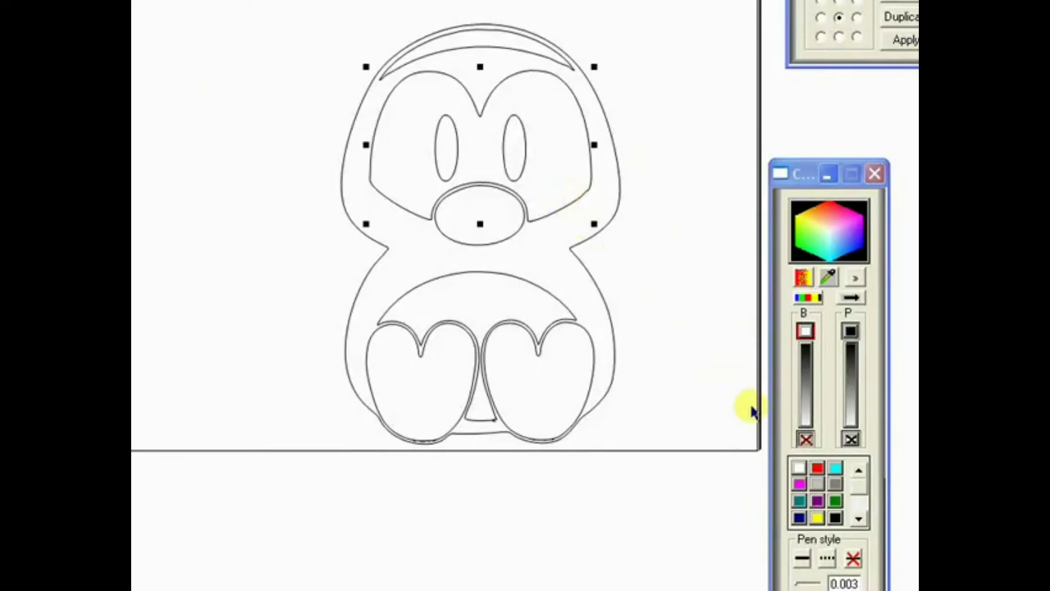
pyautogui.click(799, 520)
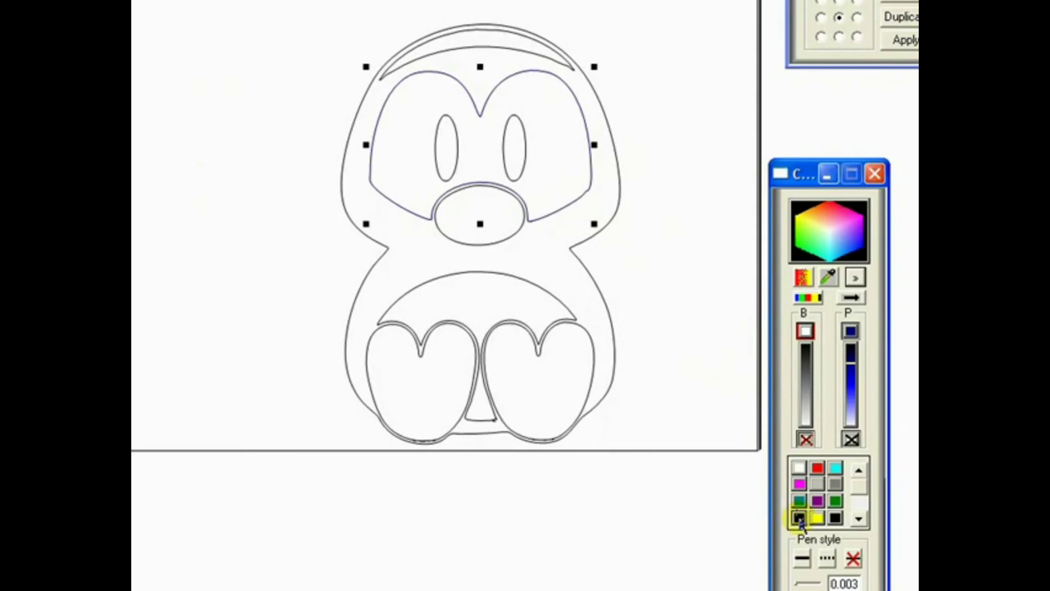
pyautogui.click(480, 248)
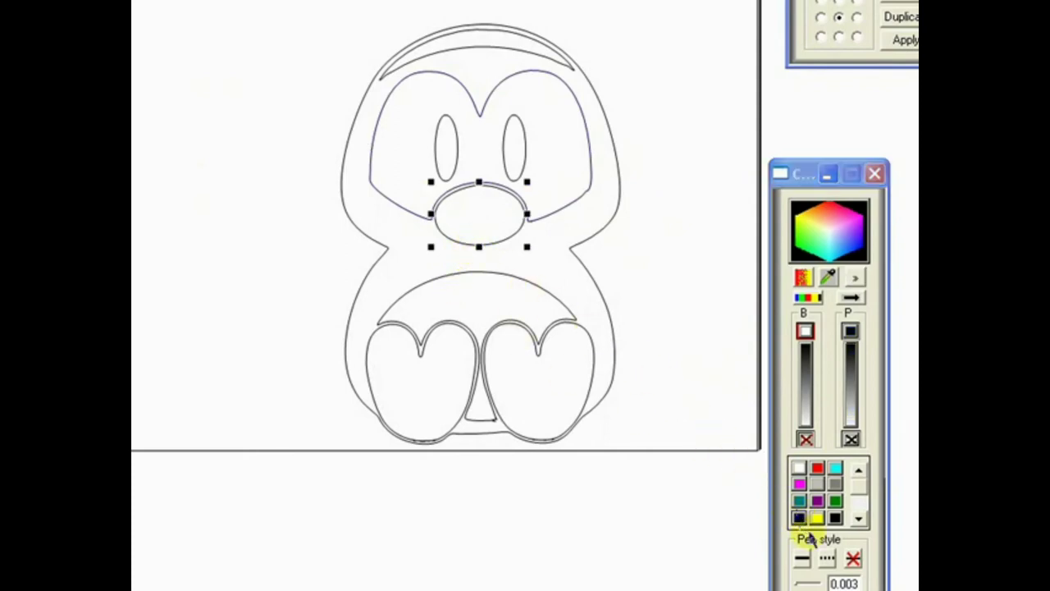
pyautogui.click(817, 519)
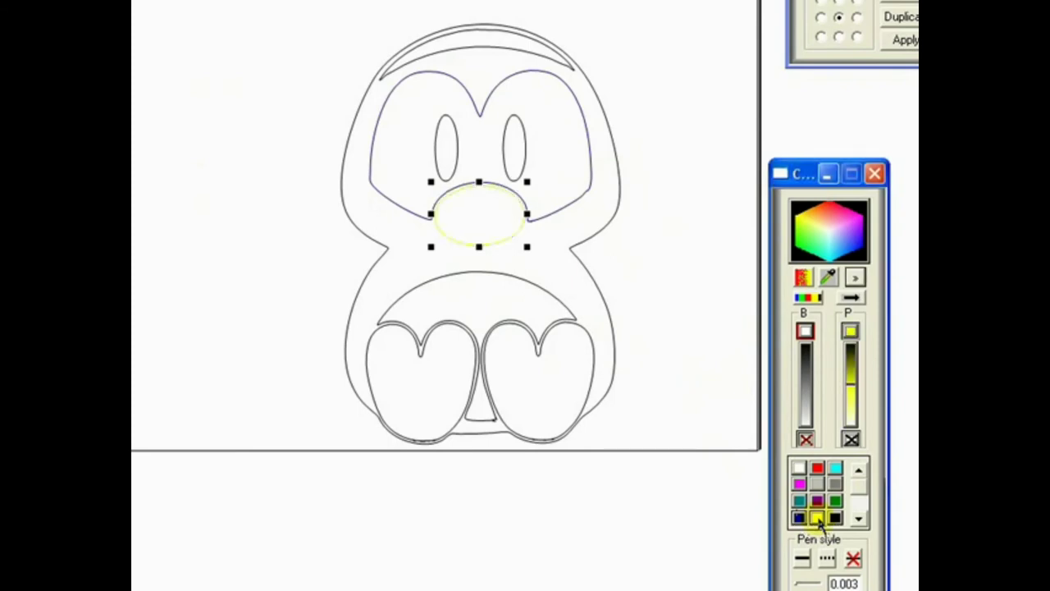
# Set the pen color of both feet outlines to yellow and of the belly outline to dark blue
pyautogui.click(536, 387)
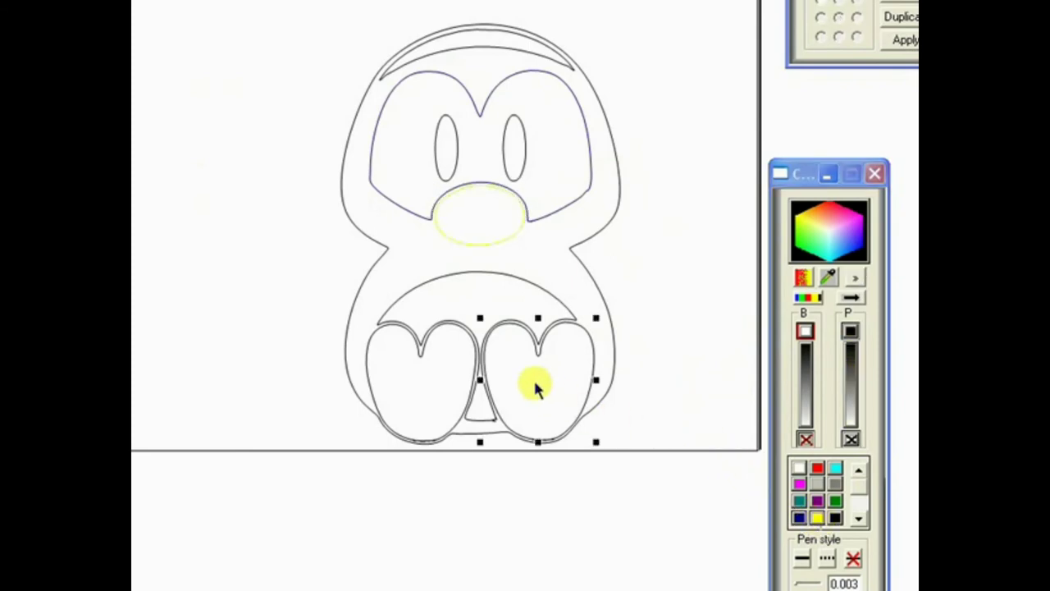
pyautogui.click(819, 519)
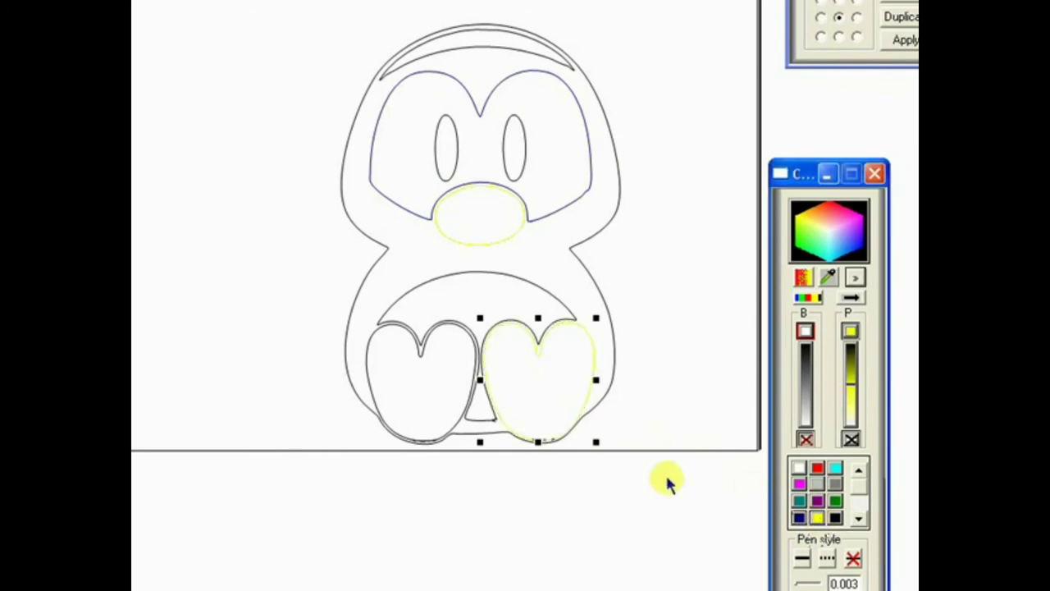
pyautogui.click(431, 398)
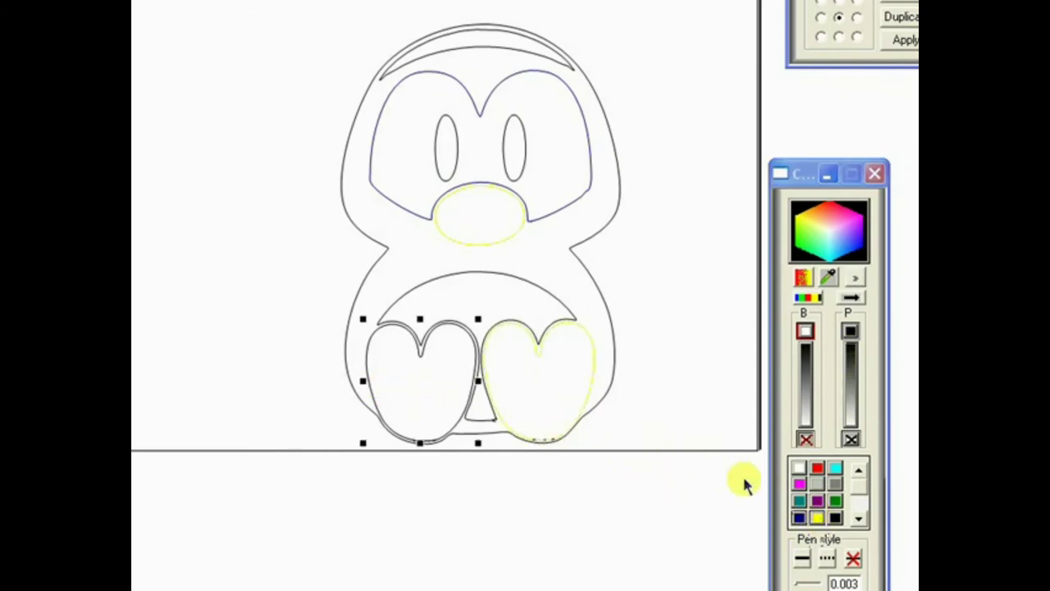
pyautogui.click(818, 518)
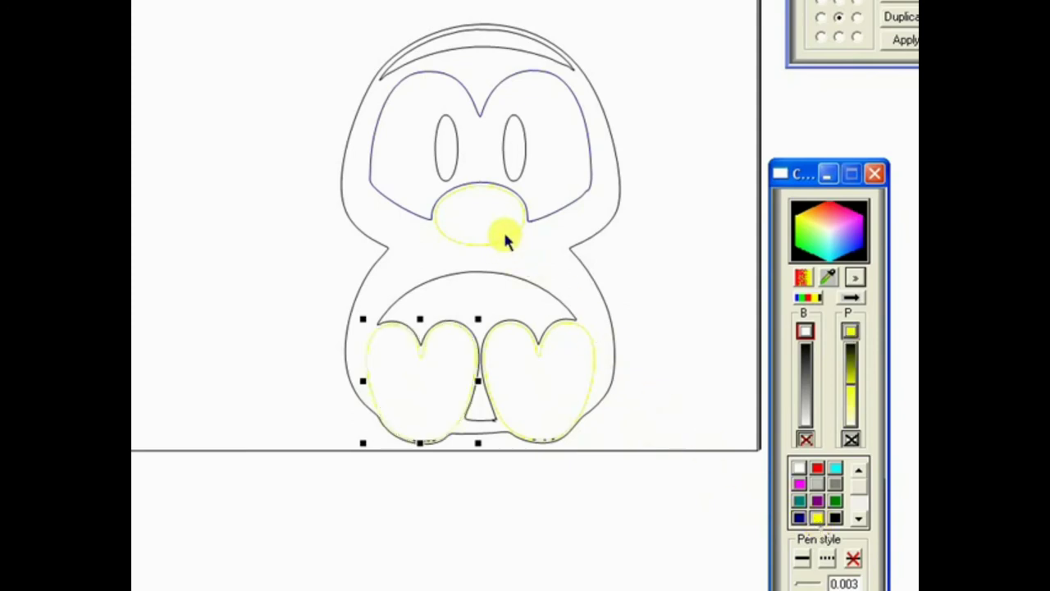
pyautogui.click(483, 274)
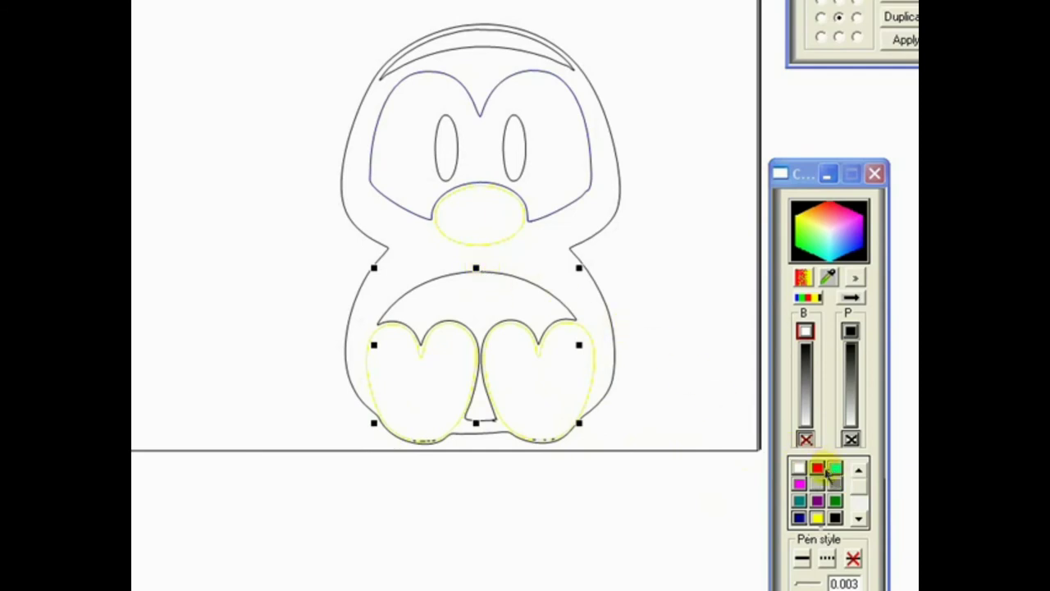
pyautogui.click(799, 518)
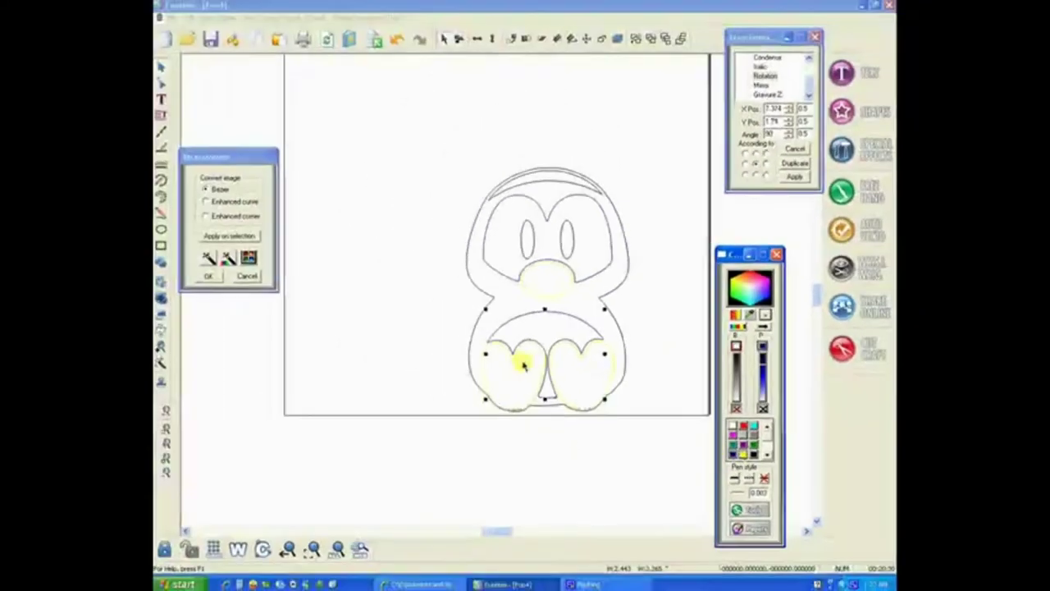
pyautogui.click(331, 252)
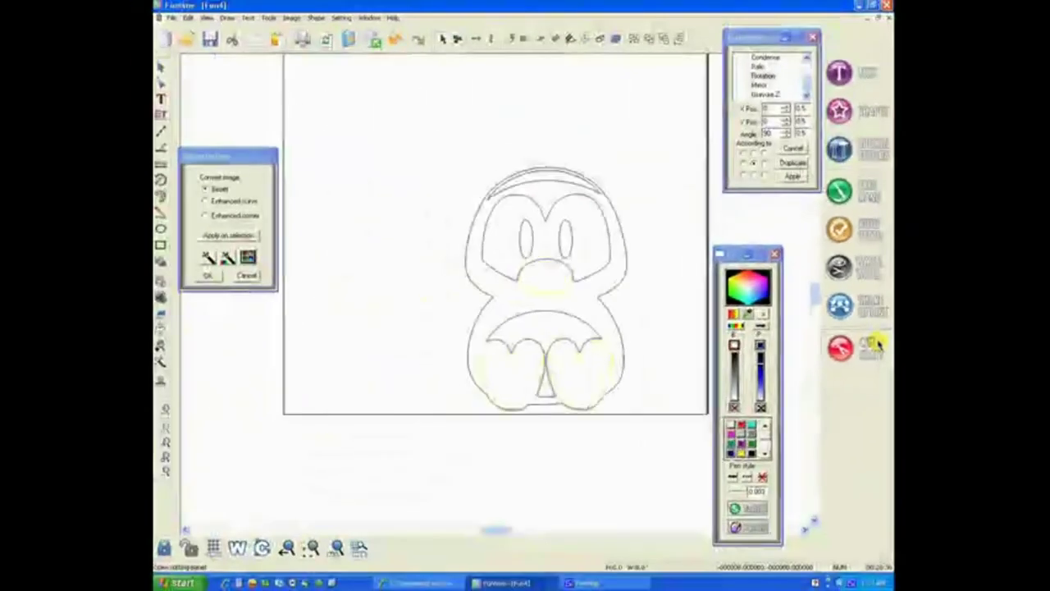
# Open the cutting settings with weeding turned off and limit the cut to the black outlines
pyautogui.click(867, 367)
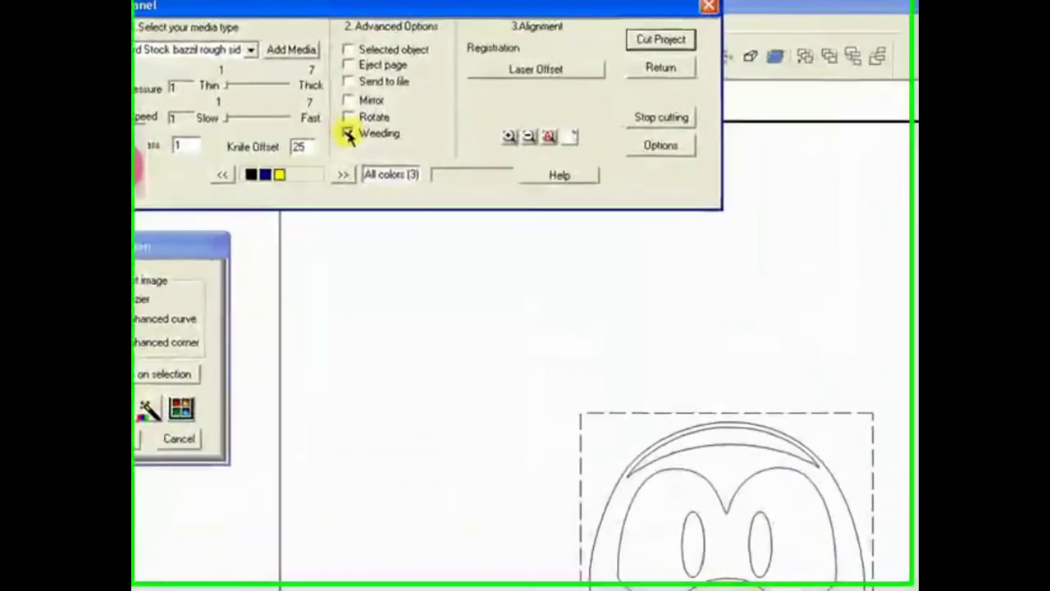
pyautogui.click(348, 134)
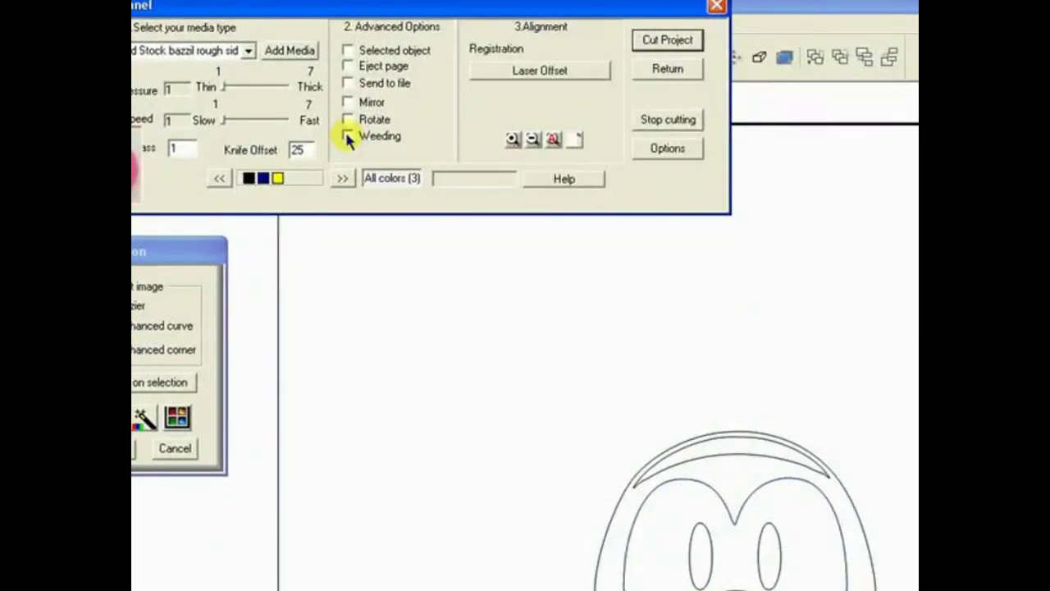
pyautogui.click(249, 179)
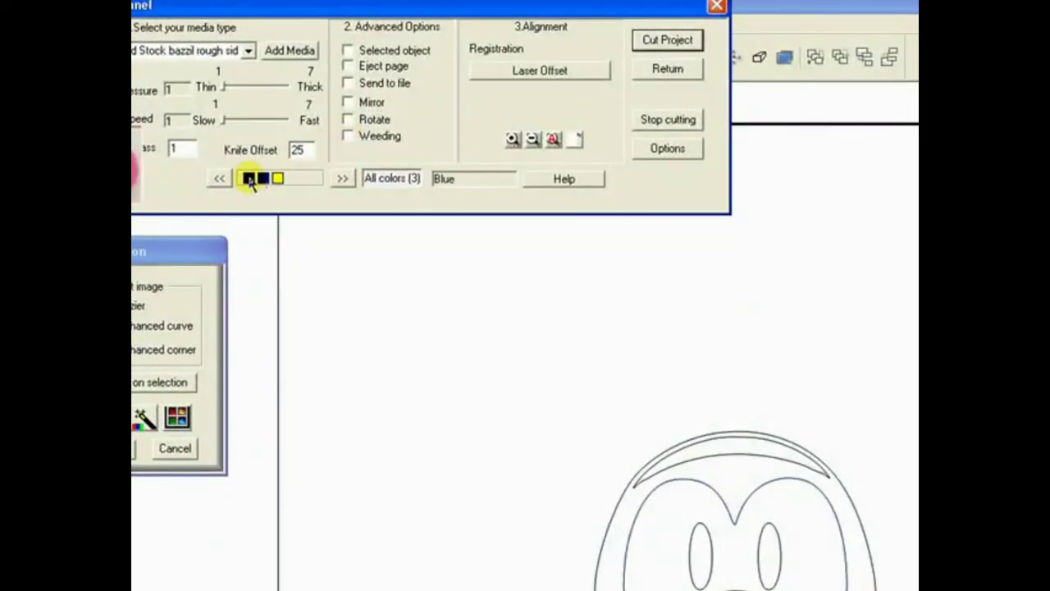
pyautogui.click(249, 180)
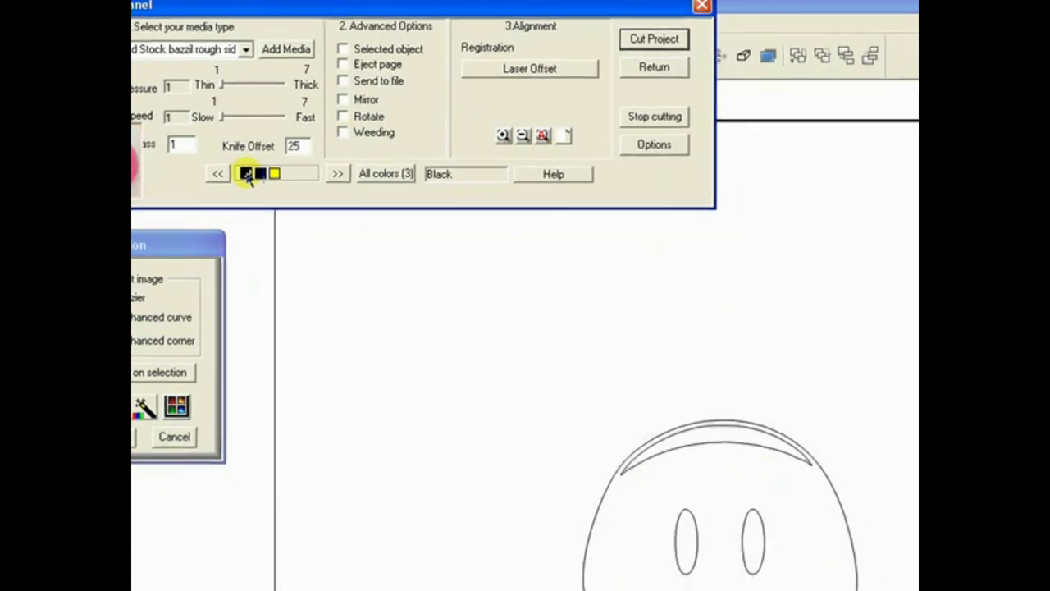
pyautogui.click(249, 179)
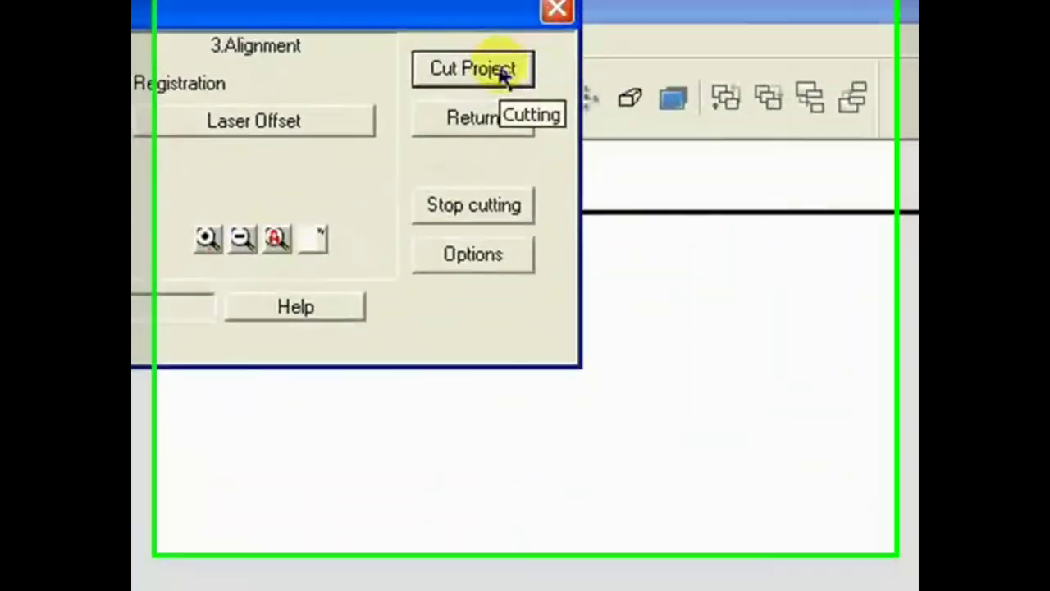
pyautogui.click(514, 28)
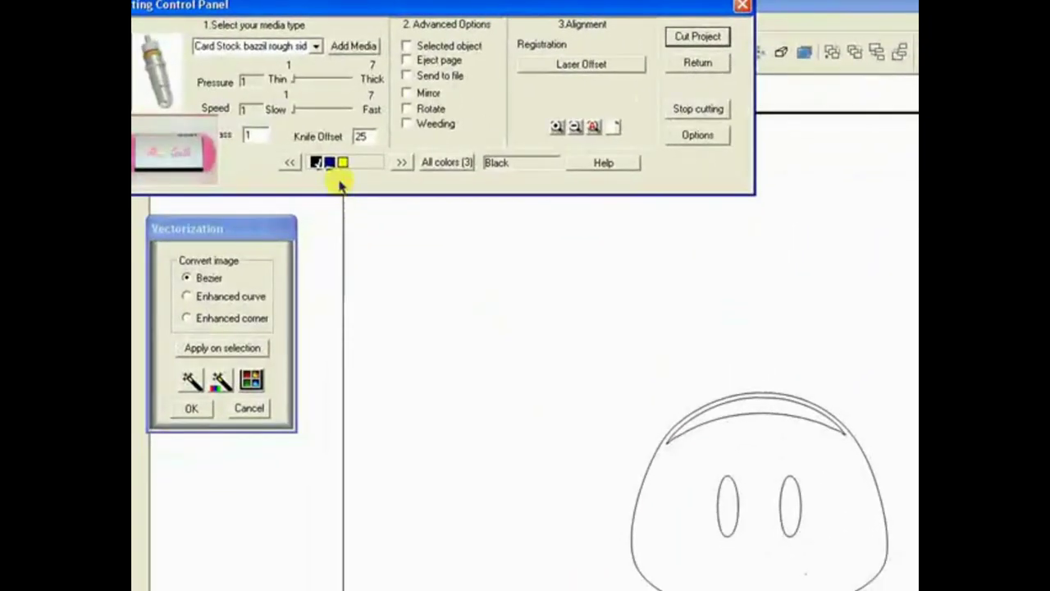
# Isolate the blue outlines for cutting and return to the drawing
pyautogui.click(329, 163)
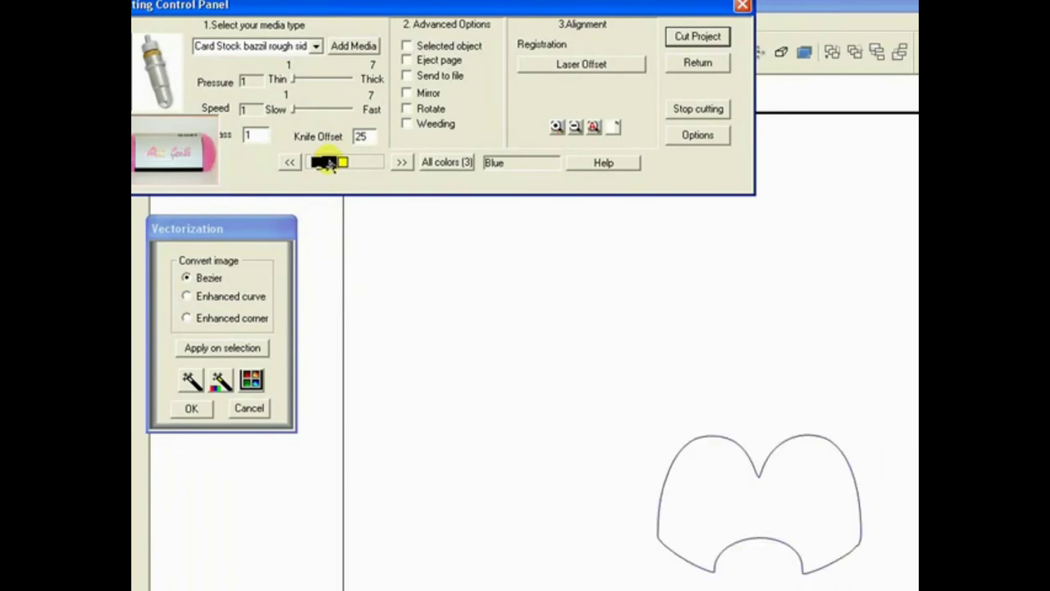
pyautogui.click(316, 162)
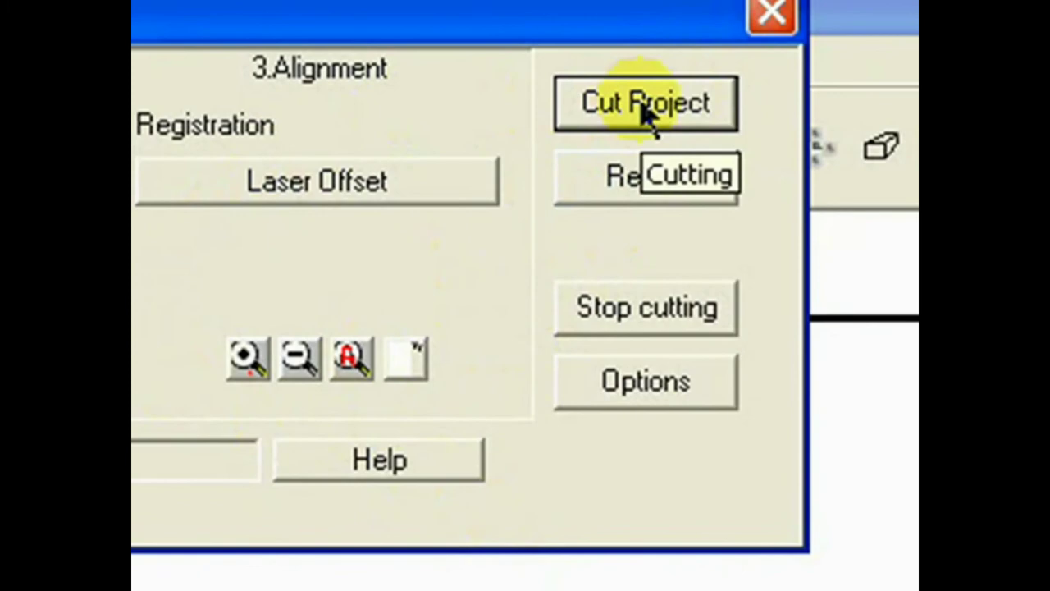
pyautogui.click(557, 30)
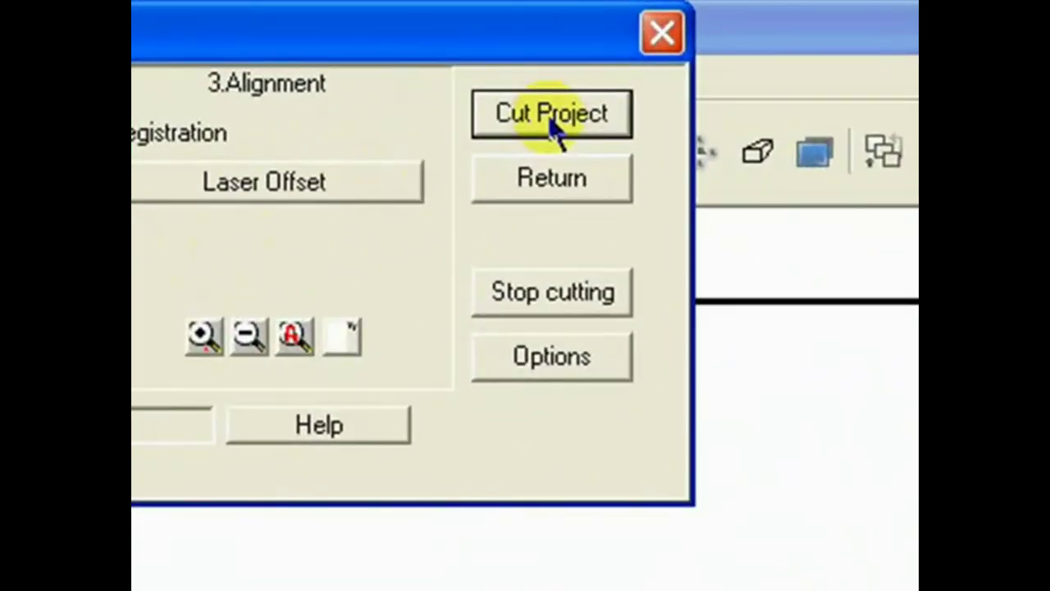
pyautogui.click(544, 189)
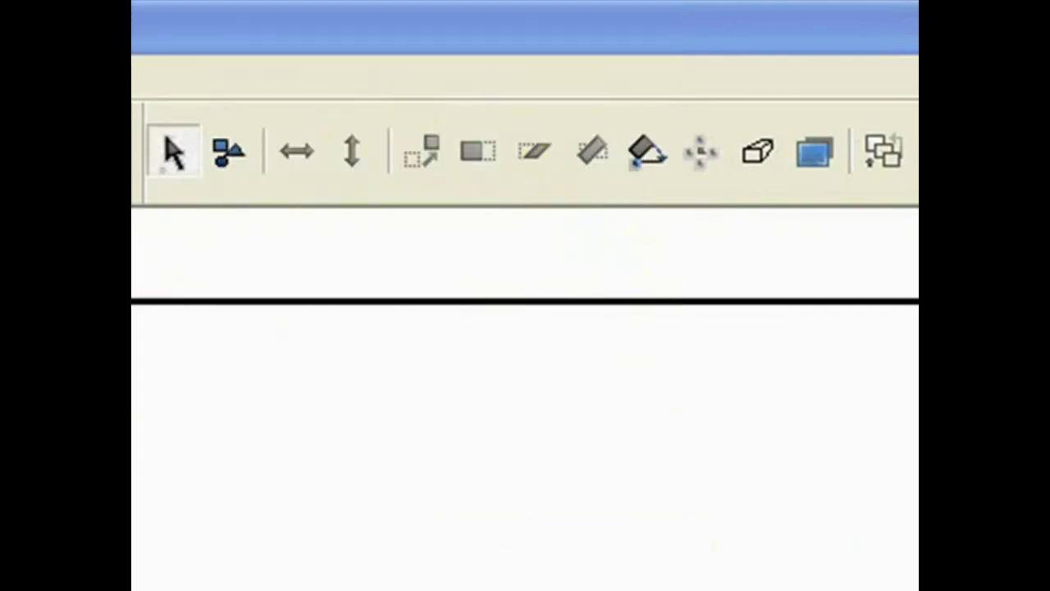
pyautogui.rightClick(816, 582)
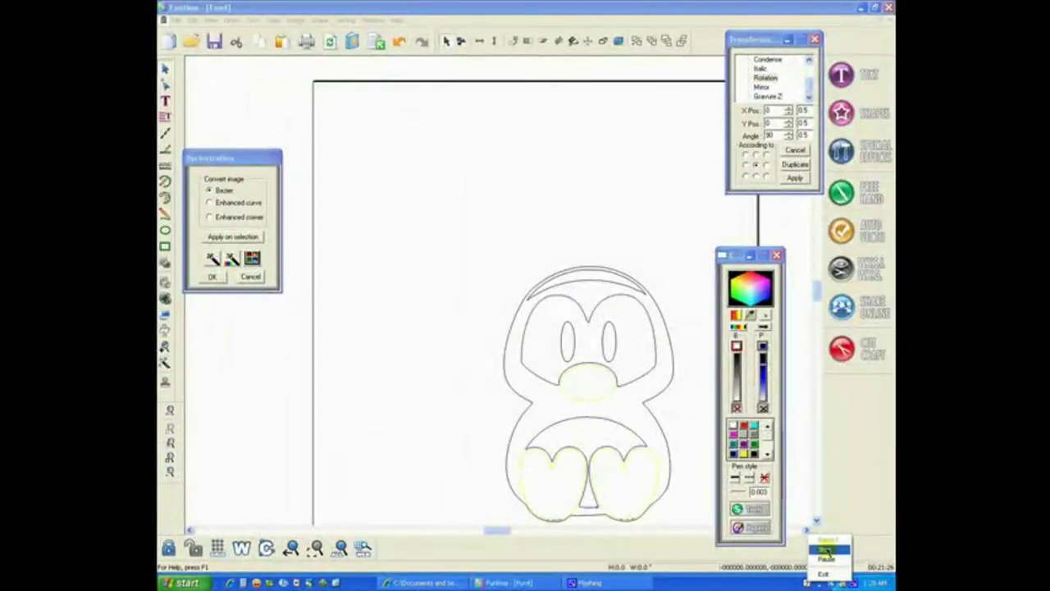